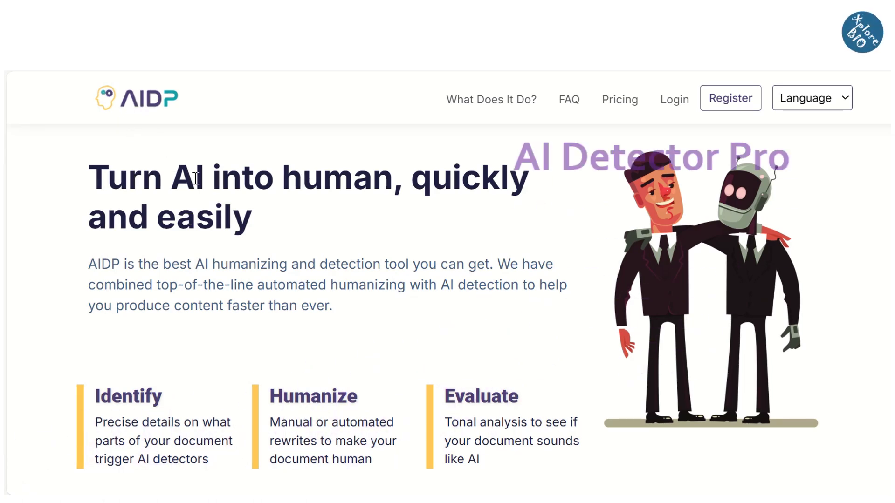
Scroll down to the end of Gemini's organic farming essay response
{"action": "left_click_drag", "start_coordinate": [196, 178], "coordinate": [528, 218]}
{"action": "left_click", "coordinate": [457, 257]}
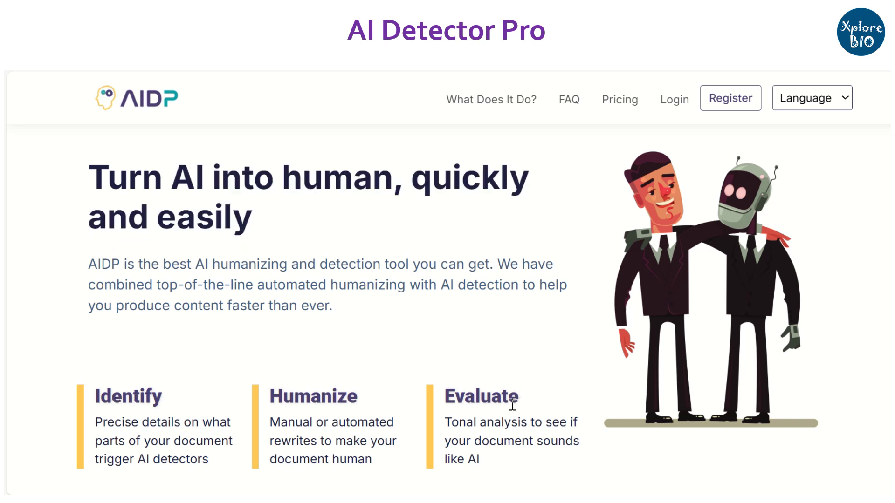
{"action": "scroll", "coordinate": [504, 411], "scroll_direction": "down", "scroll_amount": 2}
{"action": "scroll", "coordinate": [504, 411], "scroll_direction": "up", "scroll_amount": 2}
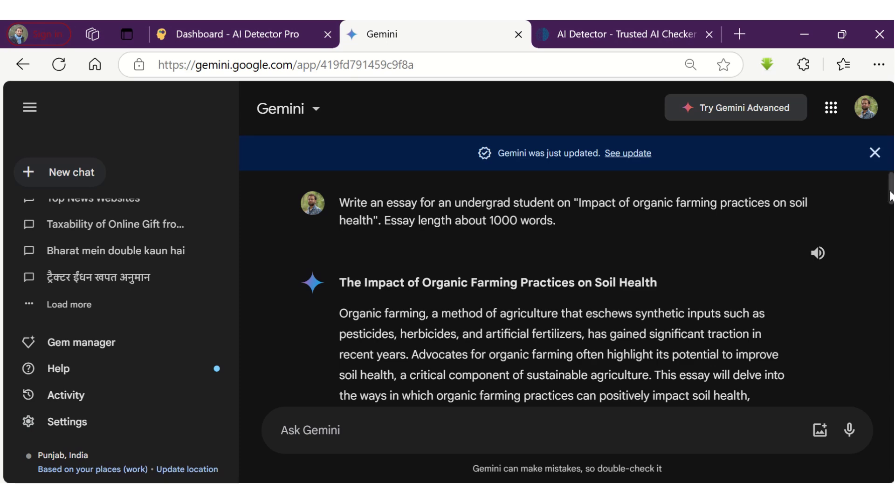
{"action": "left_click_drag", "start_coordinate": [891, 194], "coordinate": [890, 317]}
{"action": "scroll", "coordinate": [513, 357], "scroll_direction": "down", "scroll_amount": 15}
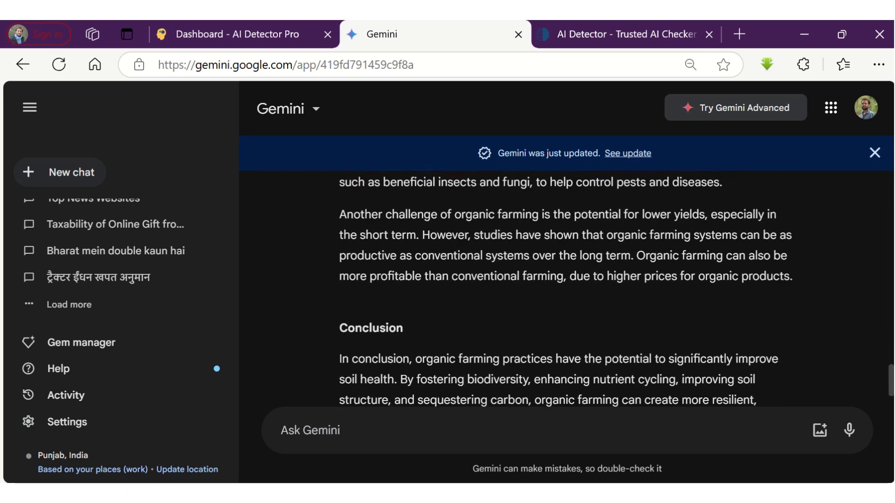
Copy the full essay from the response's More menu and go to ZeroGPT
{"action": "left_click", "coordinate": [513, 357]}
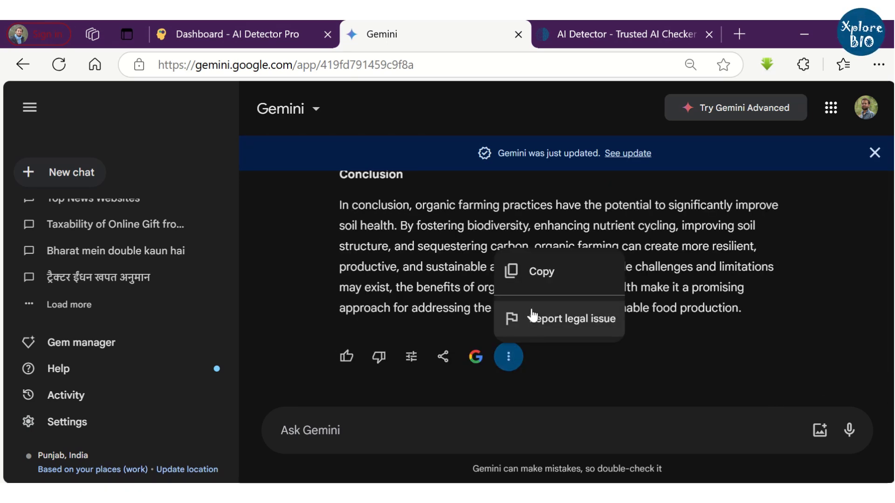
{"action": "left_click", "coordinate": [539, 280]}
{"action": "left_click", "coordinate": [625, 34]}
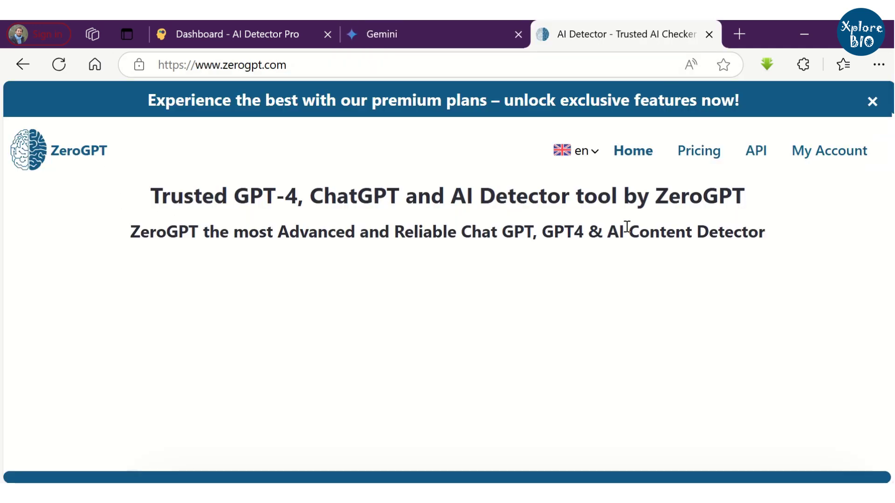
Paste the essay into ZeroGPT and review the 97.59% AI GPT highlighted result
{"action": "scroll", "coordinate": [627, 227], "scroll_direction": "down", "scroll_amount": 5}
{"action": "left_click", "coordinate": [386, 272]}
{"action": "key", "text": "ctrl+v"}
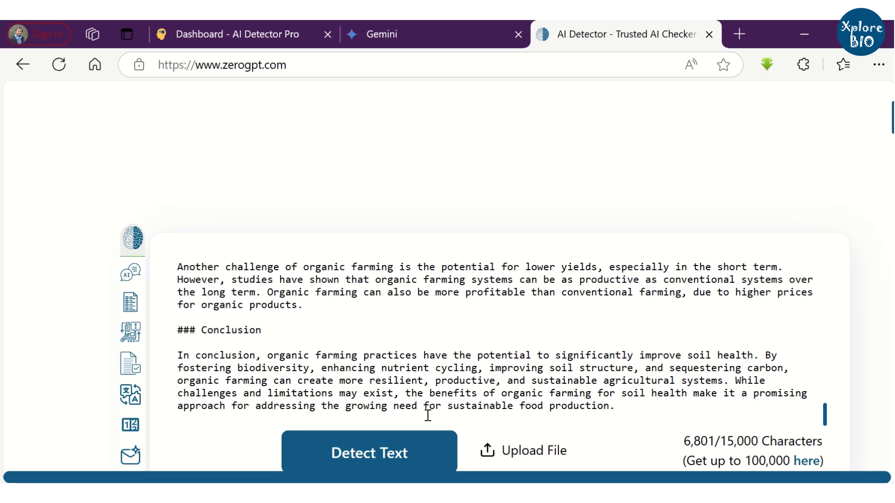
{"action": "scroll", "coordinate": [426, 415], "scroll_direction": "down", "scroll_amount": 5}
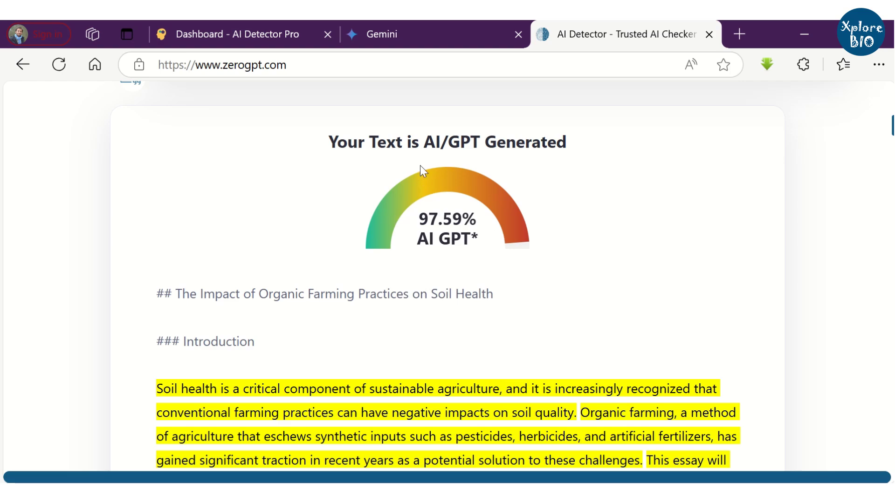
{"action": "scroll", "coordinate": [622, 191], "scroll_direction": "down", "scroll_amount": 20}
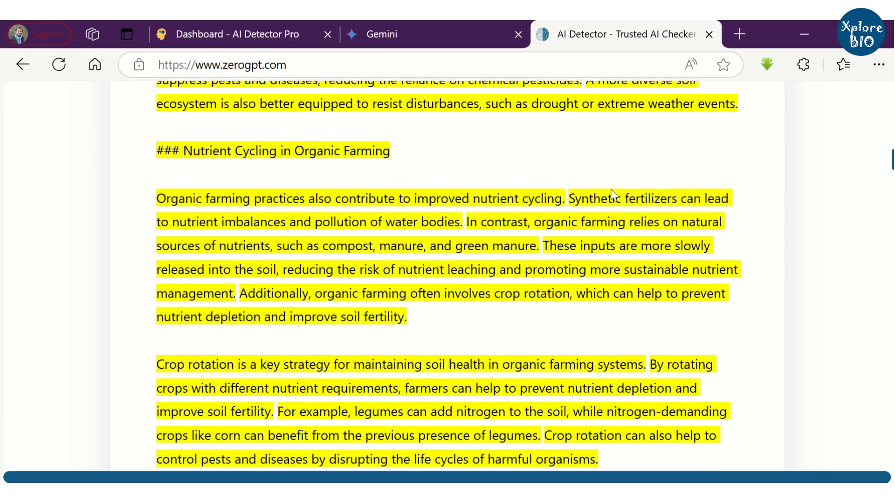
{"action": "scroll", "coordinate": [608, 191], "scroll_direction": "down", "scroll_amount": 15}
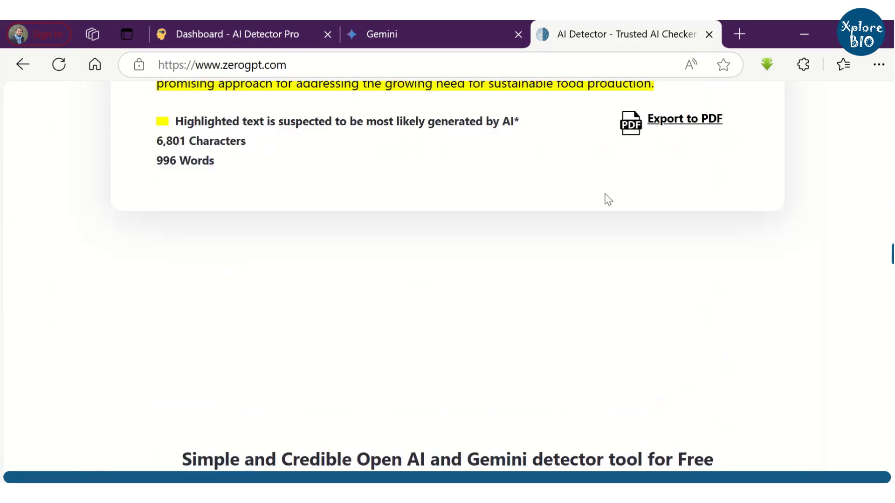
{"action": "scroll", "coordinate": [608, 199], "scroll_direction": "up", "scroll_amount": 2}
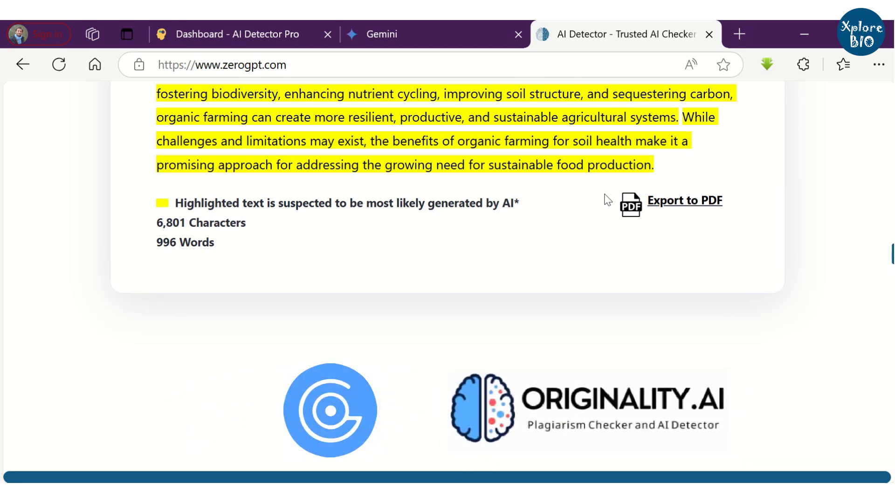
Close ZeroGPT, paste the essay on the Reports page, and analyze it in English
{"action": "key", "text": "ctrl+w"}
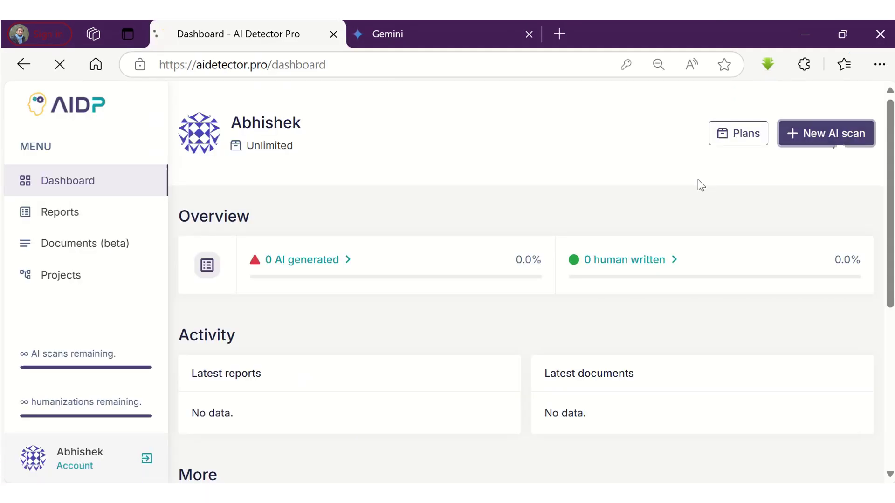
{"action": "left_click", "coordinate": [792, 138]}
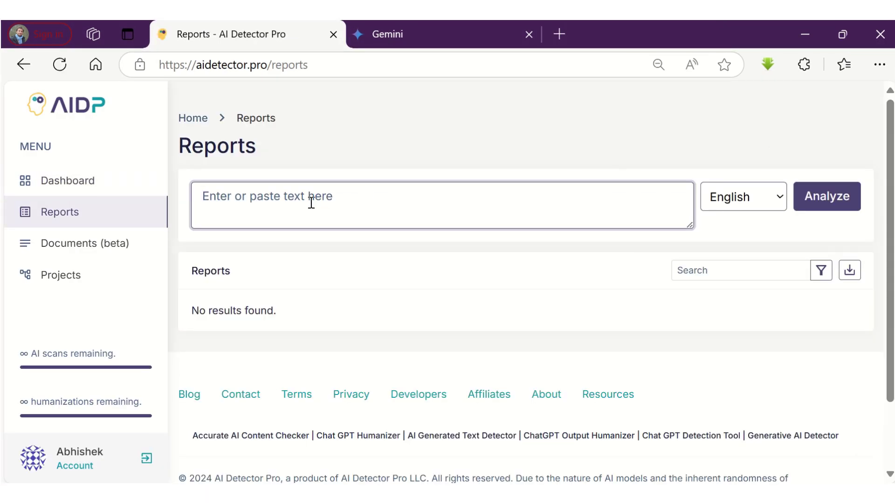
{"action": "key", "text": "ctrl+v"}
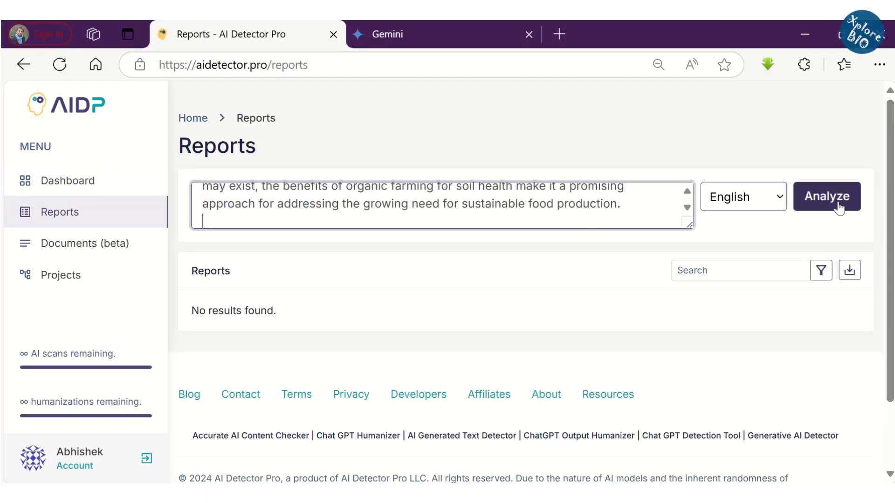
{"action": "left_click", "coordinate": [781, 200]}
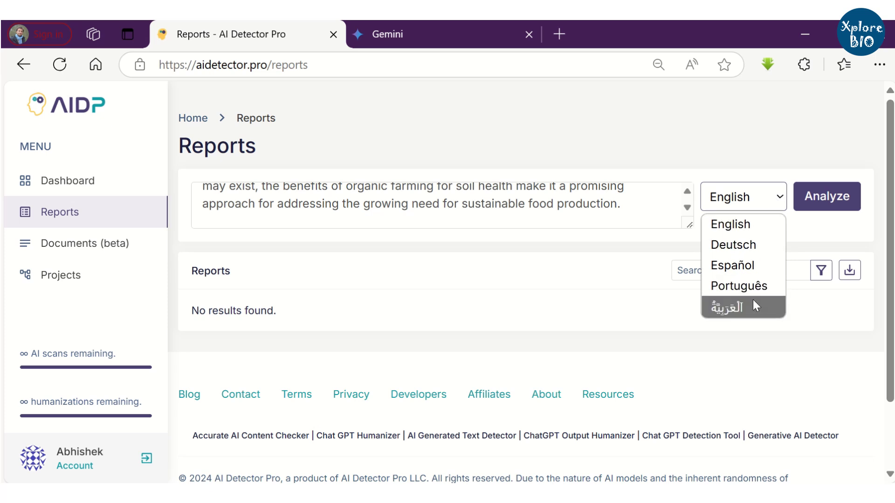
{"action": "left_click", "coordinate": [834, 198]}
{"action": "left_click", "coordinate": [823, 196]}
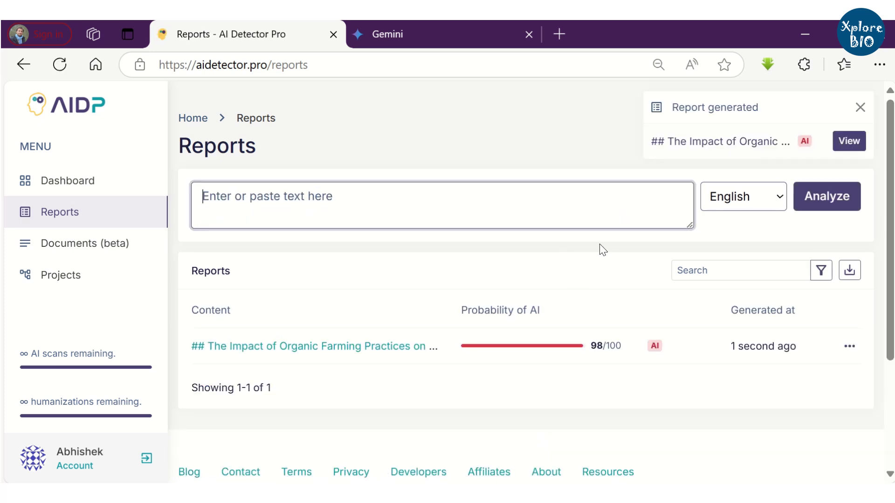
Open the new organic farming essay report rated 98/100 AI
{"action": "scroll", "coordinate": [602, 250], "scroll_direction": "down", "scroll_amount": 3}
{"action": "scroll", "coordinate": [643, 261], "scroll_direction": "up", "scroll_amount": 1}
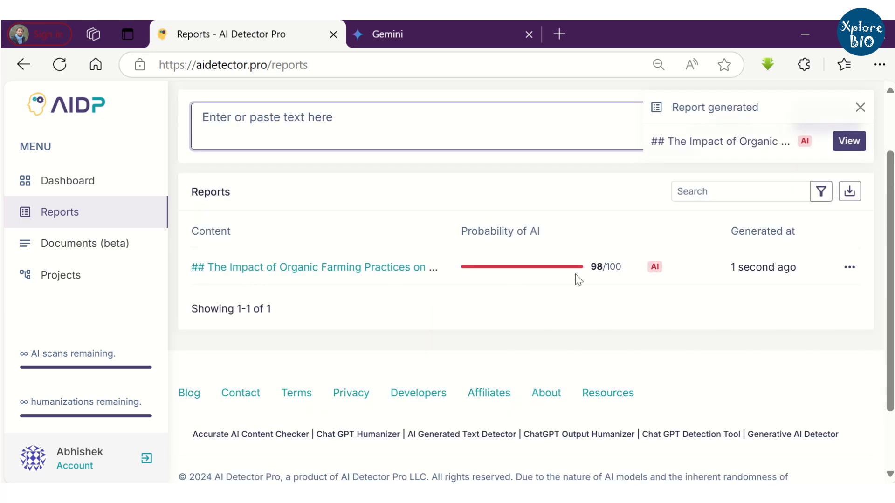
{"action": "mouse_move", "coordinate": [758, 274]}
{"action": "left_click", "coordinate": [364, 276]}
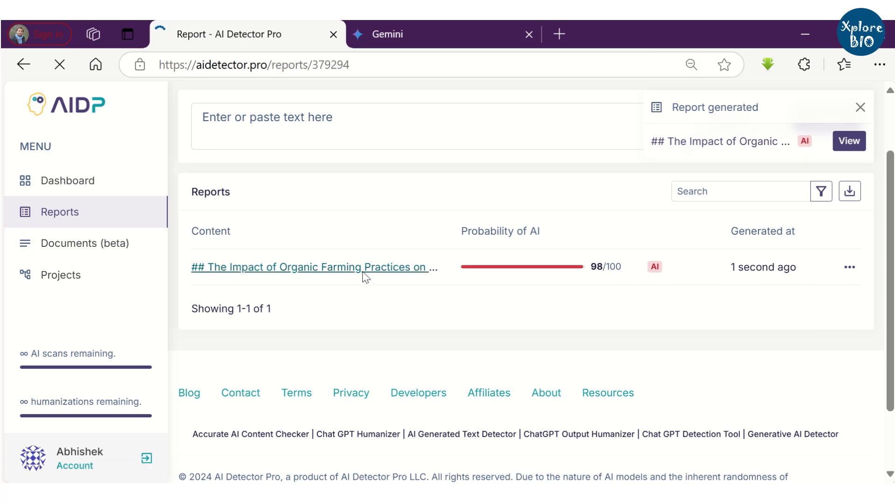
{"action": "scroll", "coordinate": [549, 284], "scroll_direction": "down", "scroll_amount": 2}
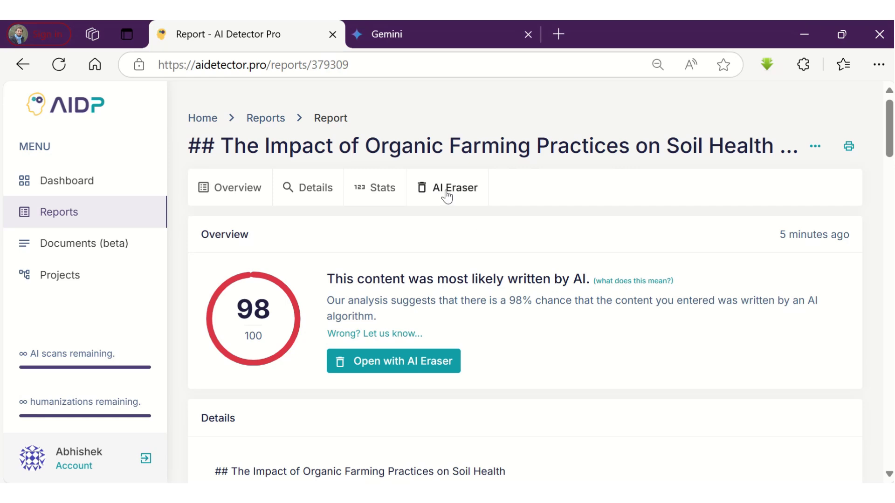
Load the essay into AI Eraser and review its colour-marked words and Legend
{"action": "left_click", "coordinate": [445, 190]}
{"action": "left_click", "coordinate": [424, 359]}
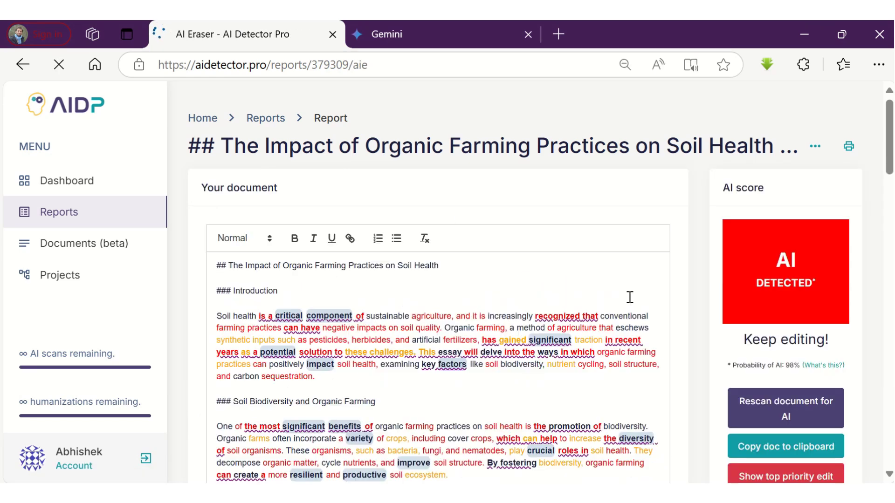
{"action": "scroll", "coordinate": [630, 297], "scroll_direction": "down", "scroll_amount": 2}
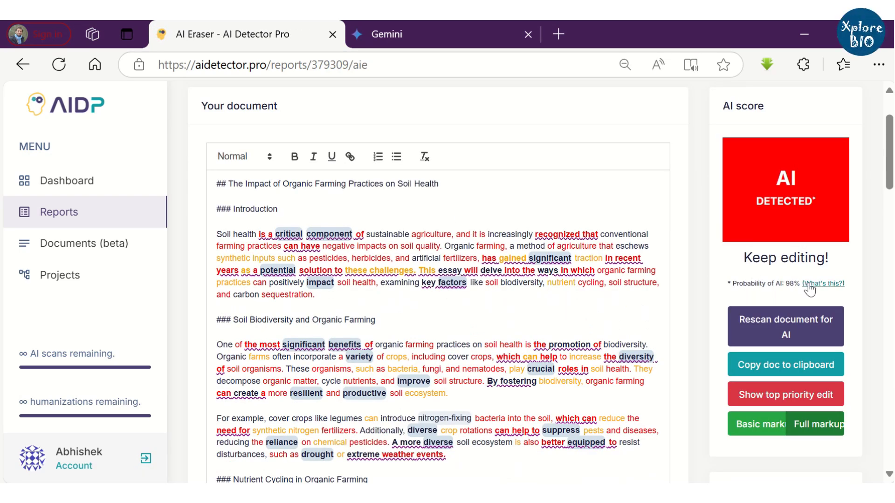
{"action": "scroll", "coordinate": [787, 289], "scroll_direction": "down", "scroll_amount": 3}
{"action": "scroll", "coordinate": [784, 287], "scroll_direction": "down", "scroll_amount": 2}
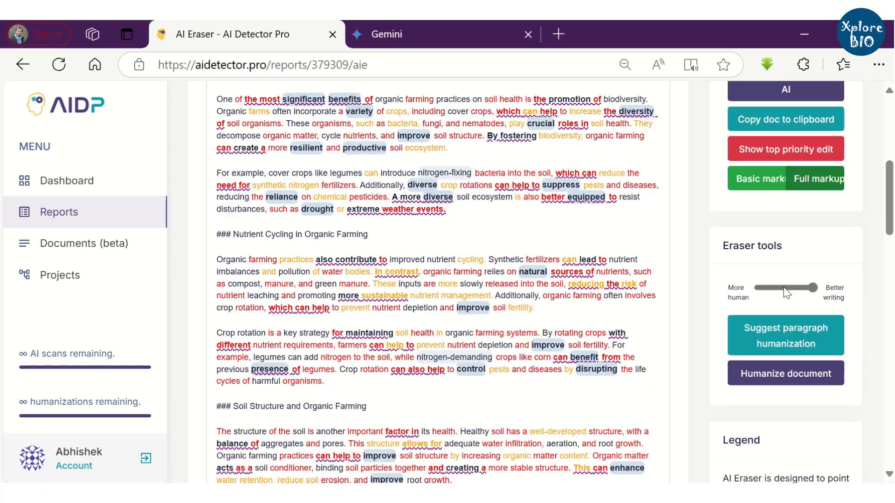
{"action": "scroll", "coordinate": [784, 287], "scroll_direction": "down", "scroll_amount": 5}
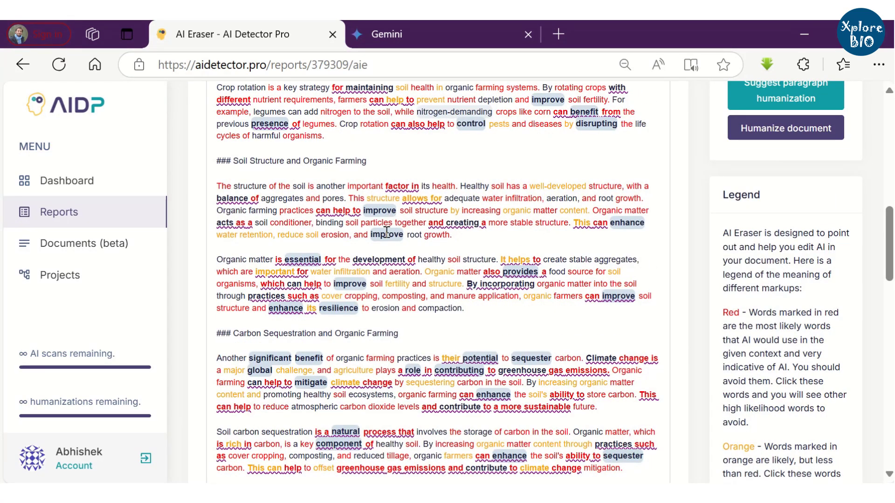
{"action": "scroll", "coordinate": [745, 263], "scroll_direction": "down", "scroll_amount": 3}
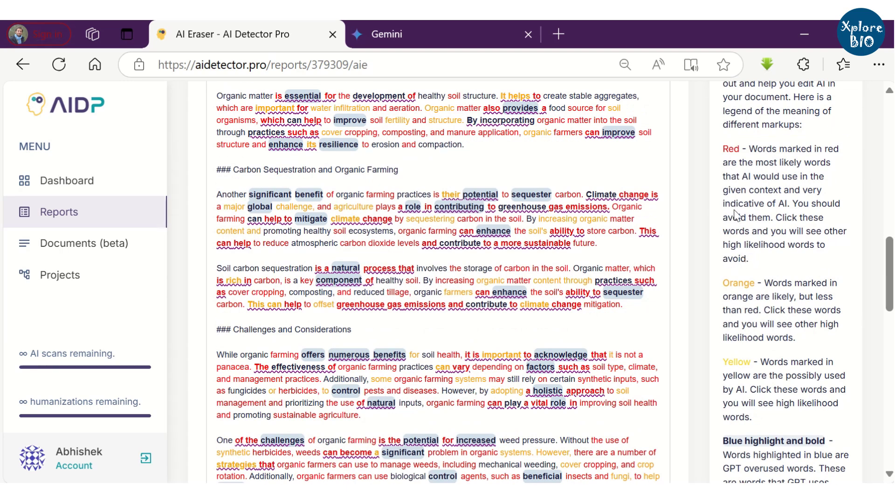
{"action": "scroll", "coordinate": [753, 314], "scroll_direction": "down", "scroll_amount": 3}
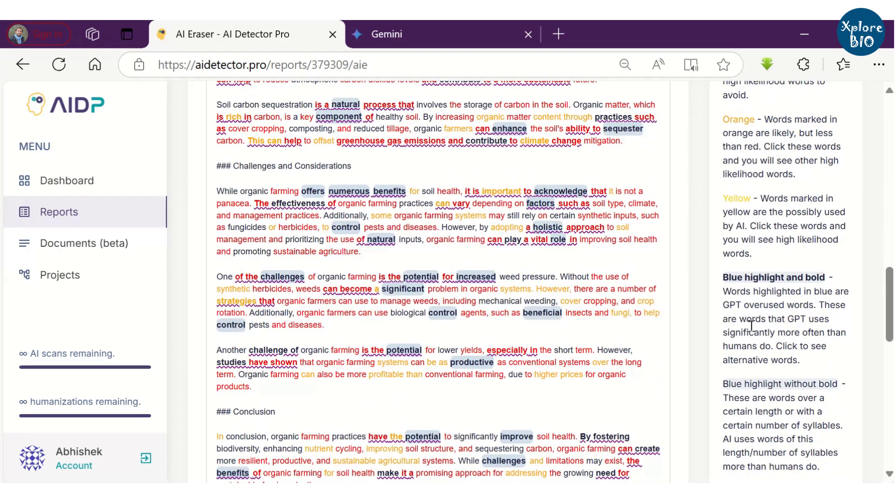
{"action": "scroll", "coordinate": [724, 416], "scroll_direction": "down", "scroll_amount": 2}
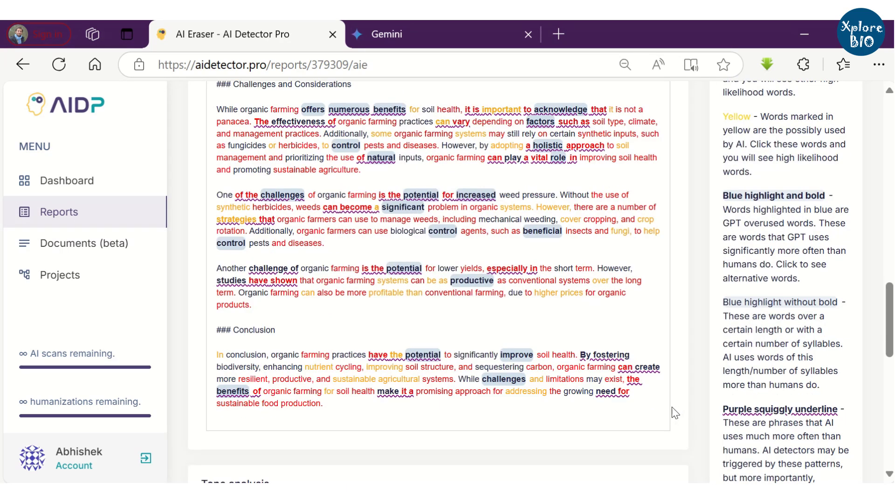
Replace the flagged word 'component' with 'element' in the introduction
{"action": "left_click", "coordinate": [542, 232]}
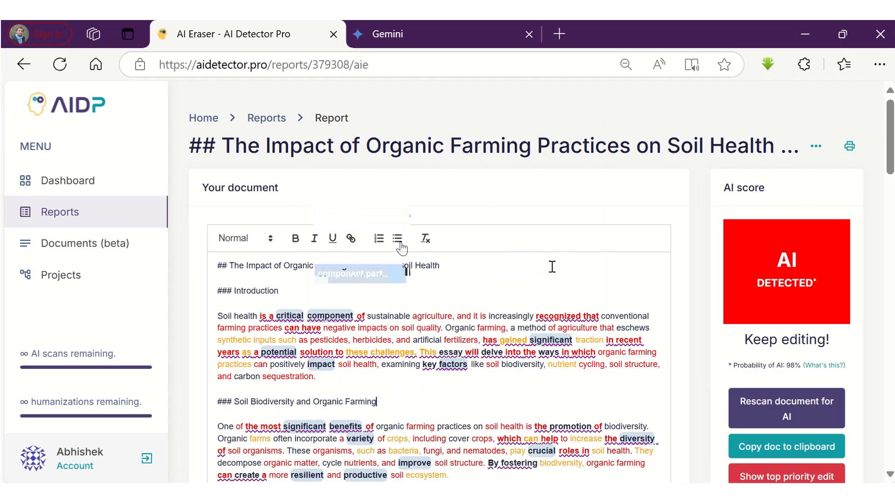
{"action": "left_click", "coordinate": [326, 316]}
{"action": "left_click", "coordinate": [413, 216]}
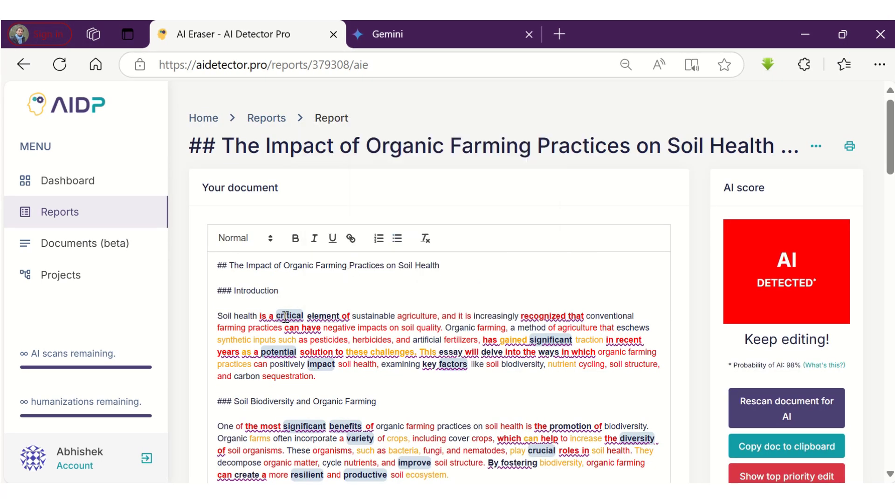
Select all the essay text and drag the eraser slider fully to 'More human'
{"action": "left_click_drag", "start_coordinate": [301, 316], "coordinate": [272, 316]}
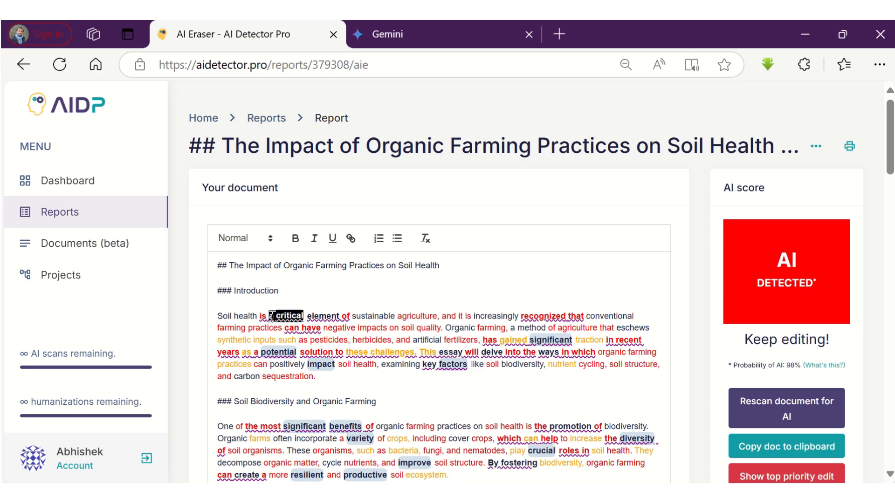
{"action": "type", "text": "an imp"}
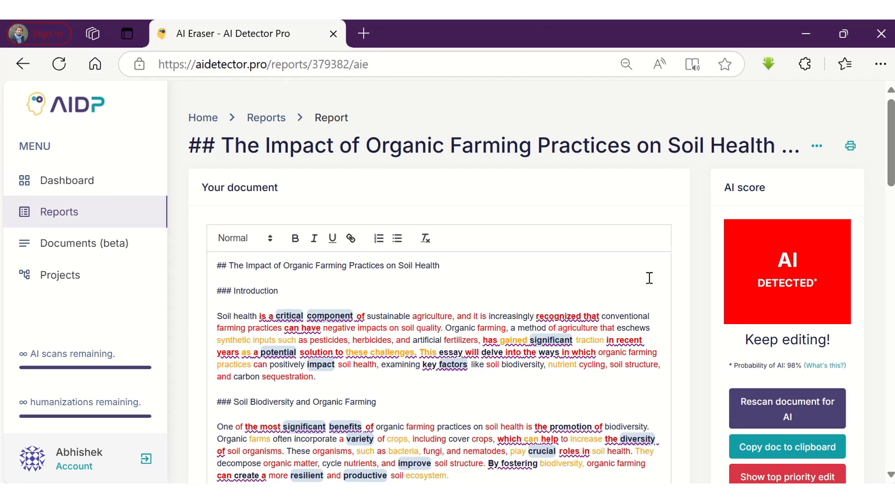
{"action": "key", "text": "ctrl+a"}
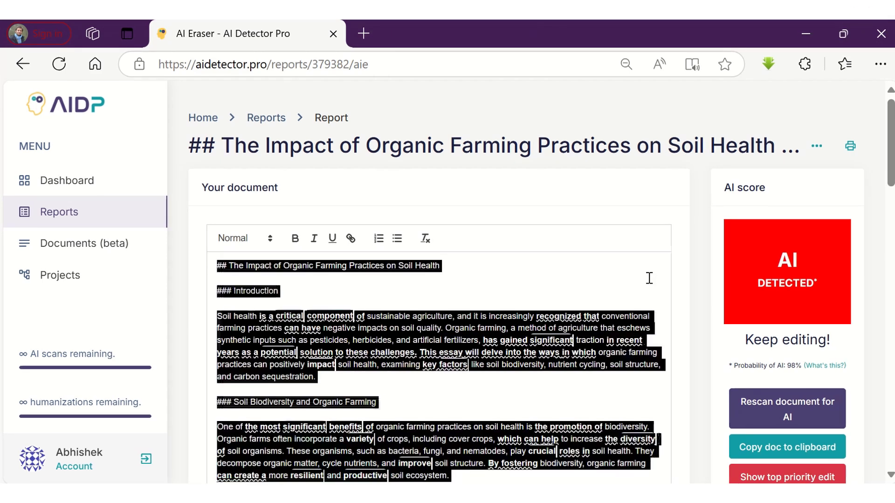
{"action": "scroll", "coordinate": [649, 278], "scroll_direction": "down", "scroll_amount": 3}
{"action": "scroll", "coordinate": [769, 311], "scroll_direction": "down", "scroll_amount": 2}
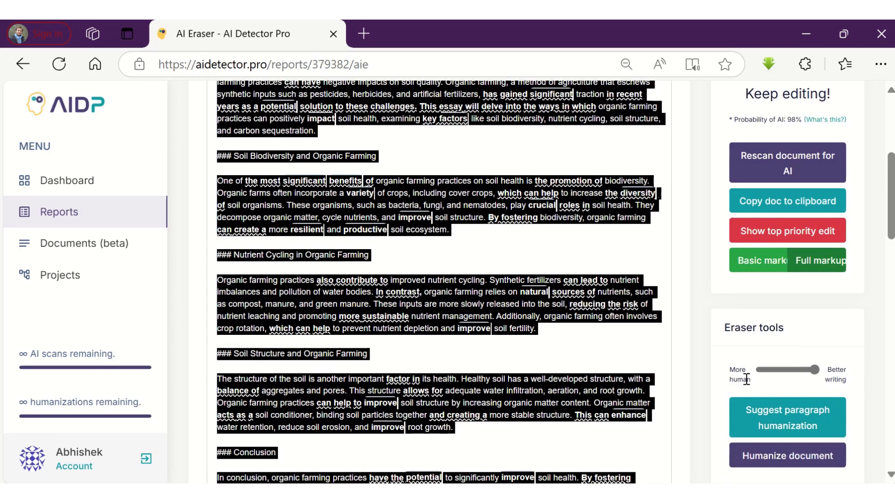
{"action": "left_click_drag", "start_coordinate": [813, 370], "coordinate": [755, 374]}
{"action": "scroll", "coordinate": [756, 374], "scroll_direction": "down", "scroll_amount": 4}
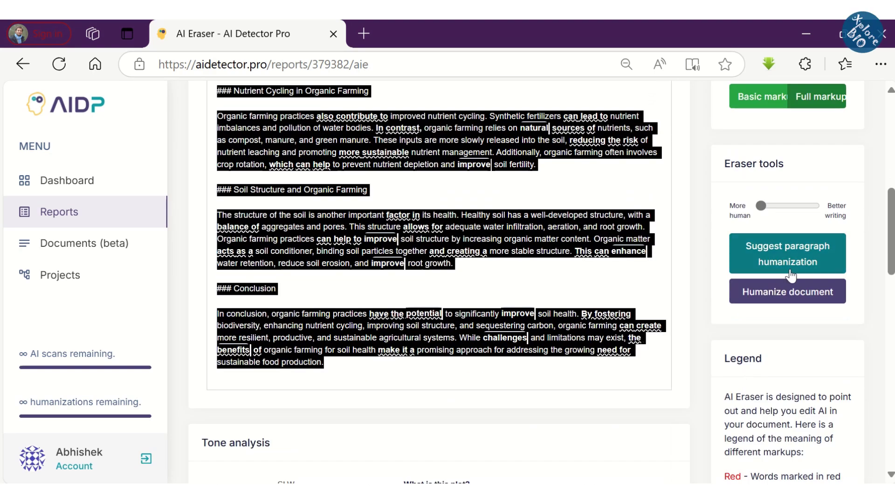
Humanize the whole document, yielding 'Examining How Choosing Natural Farming Helps Dirt Become Healthier'
{"action": "left_click", "coordinate": [728, 292]}
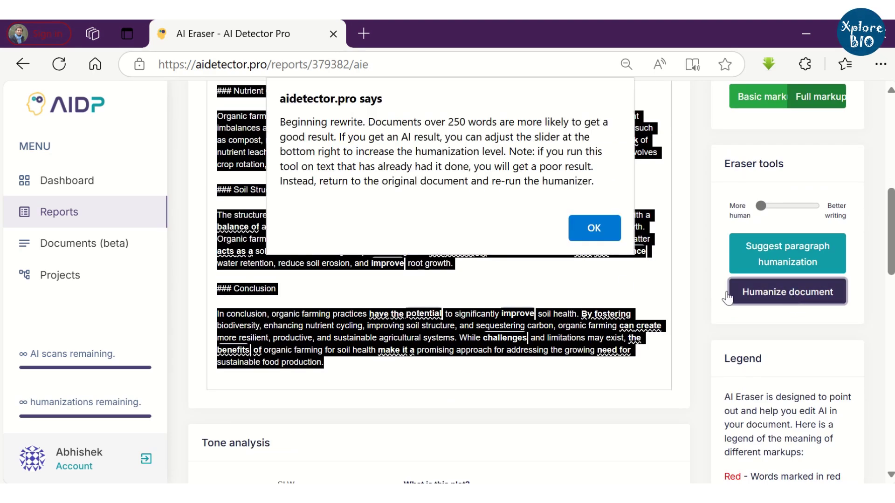
{"action": "left_click", "coordinate": [594, 230]}
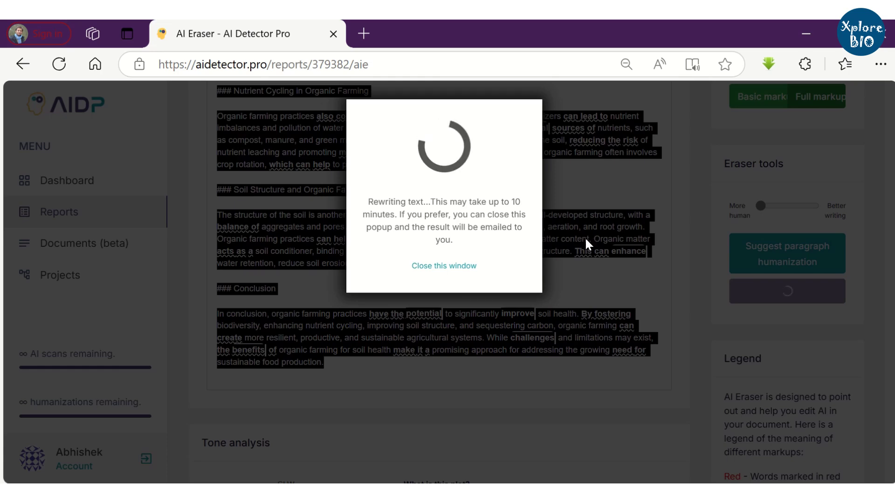
{"action": "left_click", "coordinate": [601, 276]}
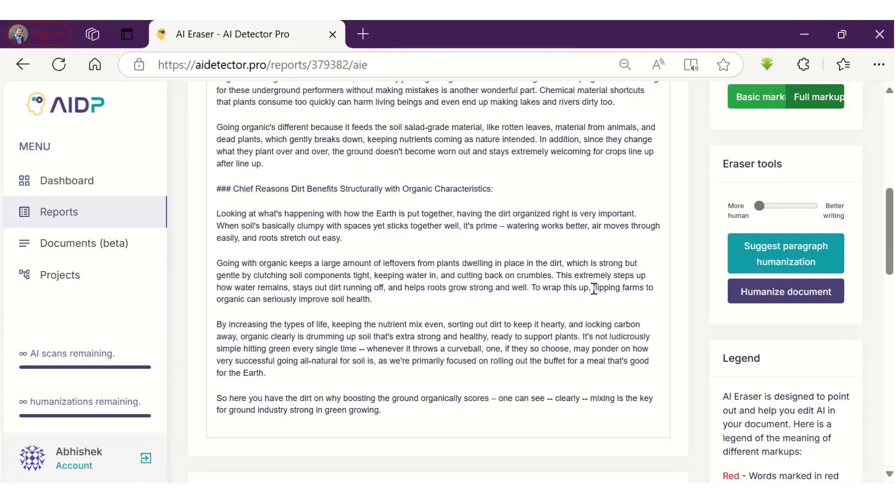
{"action": "scroll", "coordinate": [593, 288], "scroll_direction": "up", "scroll_amount": 7}
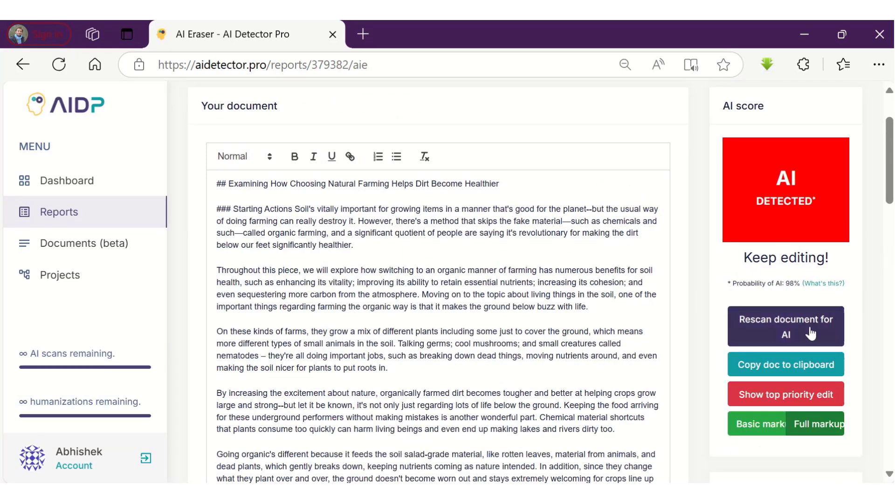
Rescan the humanized essay, confirm Human Detected at 2% AI, and select all its text
{"action": "left_click", "coordinate": [784, 339]}
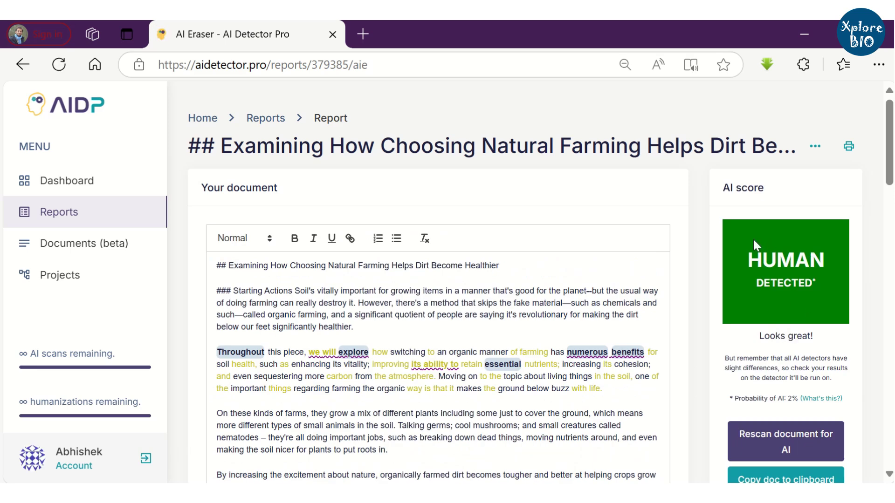
{"action": "scroll", "coordinate": [728, 267], "scroll_direction": "down", "scroll_amount": 3}
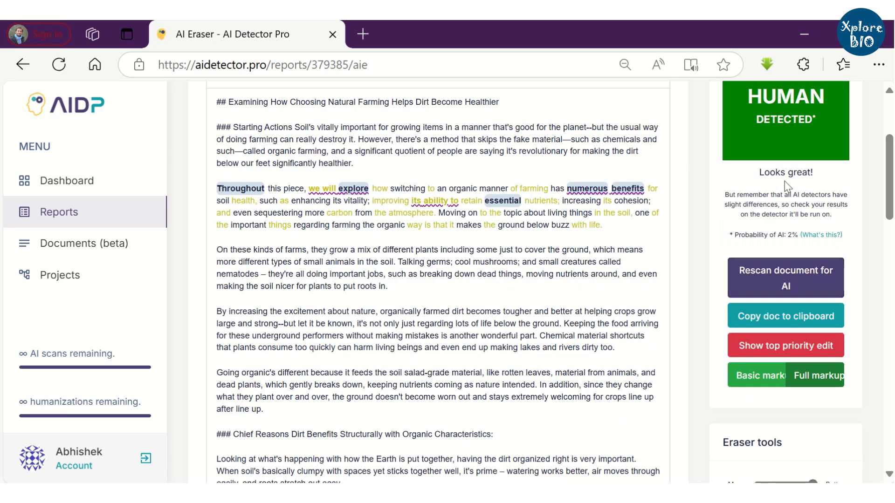
{"action": "scroll", "coordinate": [650, 238], "scroll_direction": "down", "scroll_amount": 3}
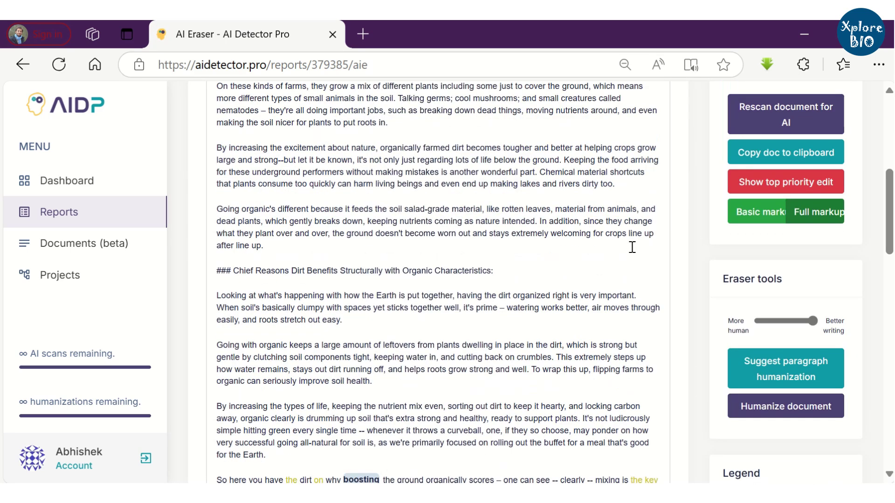
{"action": "scroll", "coordinate": [631, 245], "scroll_direction": "up", "scroll_amount": 5}
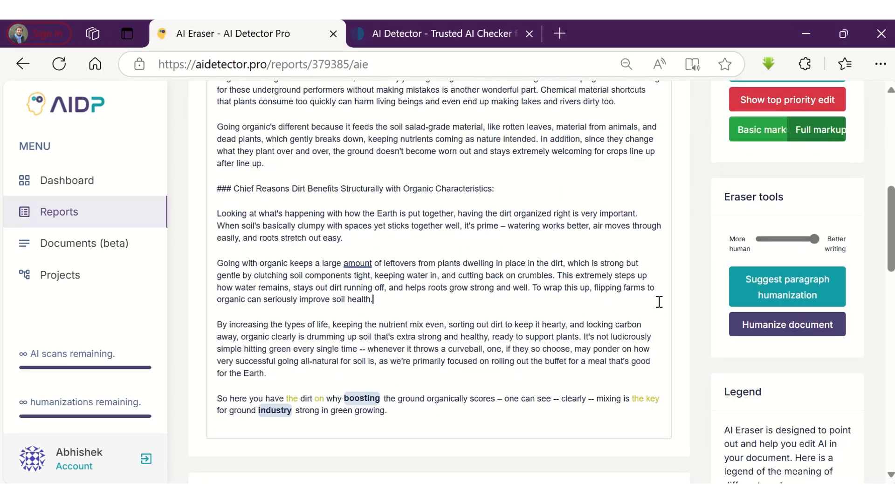
{"action": "key", "text": "ctrl+a"}
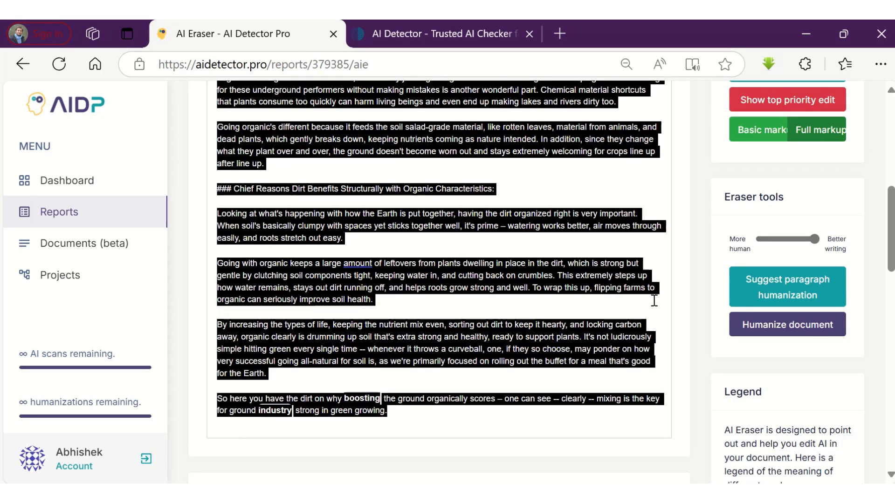
Paste the humanized essay into ZeroGPT and run detection, getting Human written at 0%
{"action": "left_click", "coordinate": [461, 34]}
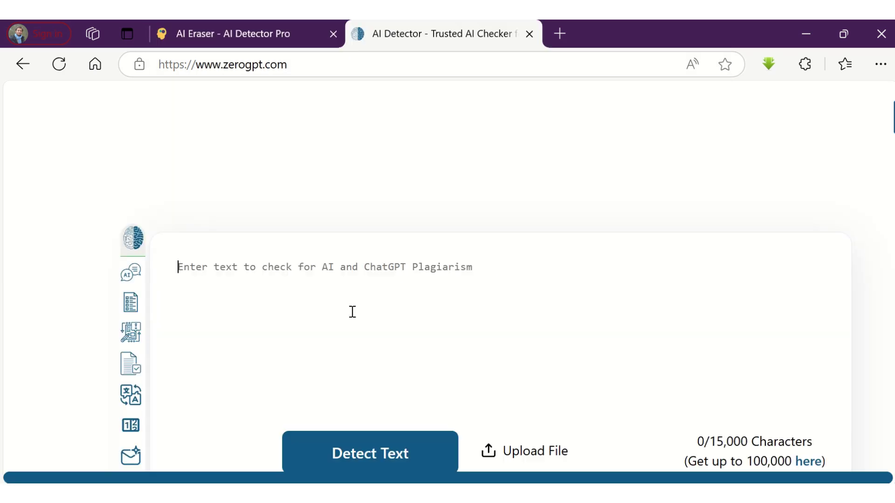
{"action": "key", "text": "ctrl+v"}
{"action": "scroll", "coordinate": [389, 334], "scroll_direction": "down", "scroll_amount": 3}
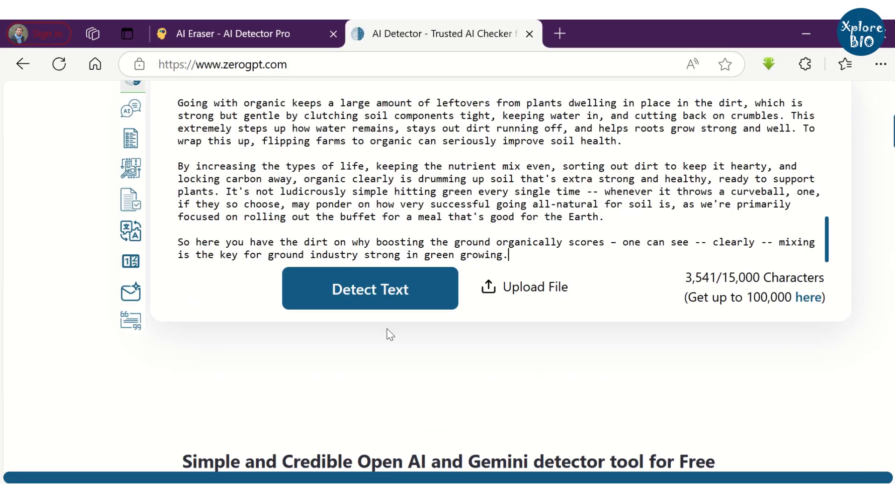
{"action": "left_click", "coordinate": [381, 303]}
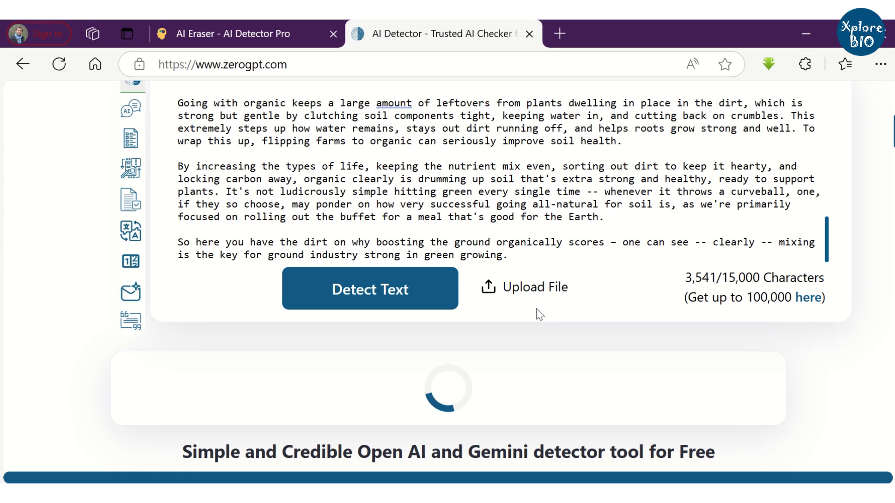
{"action": "scroll", "coordinate": [535, 314], "scroll_direction": "down", "scroll_amount": 3}
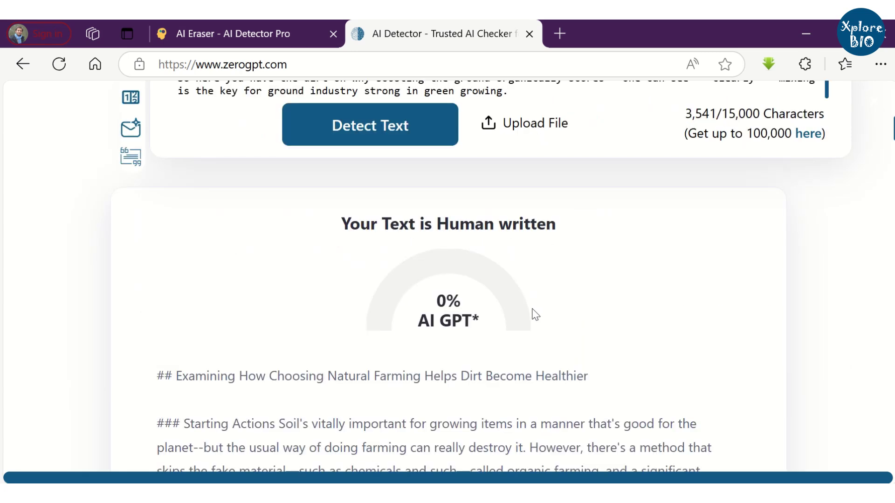
{"action": "scroll", "coordinate": [460, 294], "scroll_direction": "down", "scroll_amount": 3}
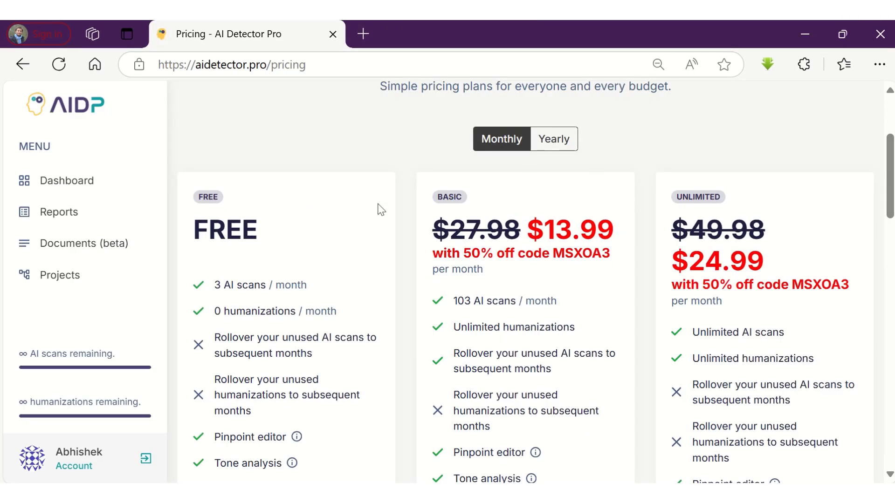
{"action": "scroll", "coordinate": [450, 229], "scroll_direction": "down", "scroll_amount": 2}
{"action": "scroll", "coordinate": [738, 202], "scroll_direction": "down", "scroll_amount": 2}
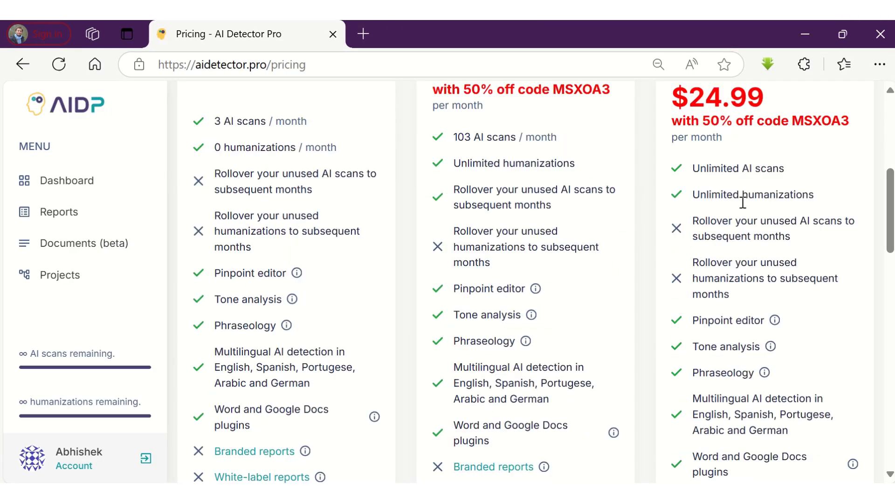
{"action": "scroll", "coordinate": [675, 207], "scroll_direction": "down", "scroll_amount": 2}
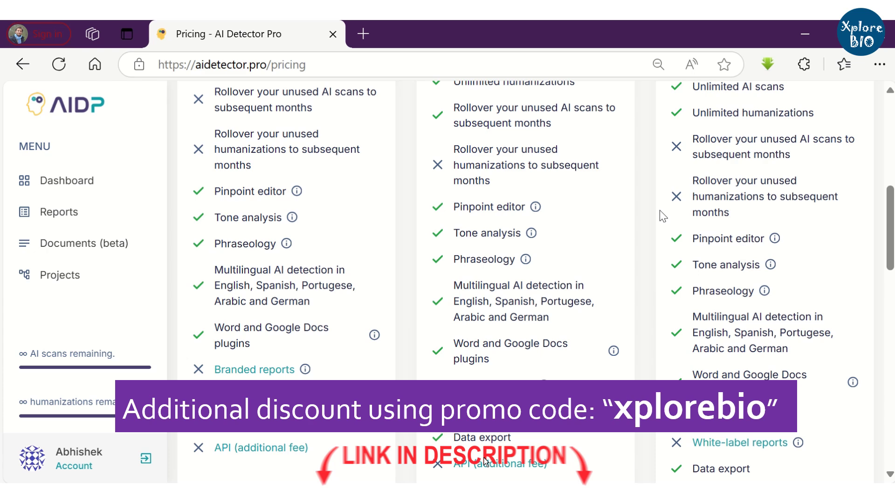
{"action": "scroll", "coordinate": [614, 219], "scroll_direction": "down", "scroll_amount": 2}
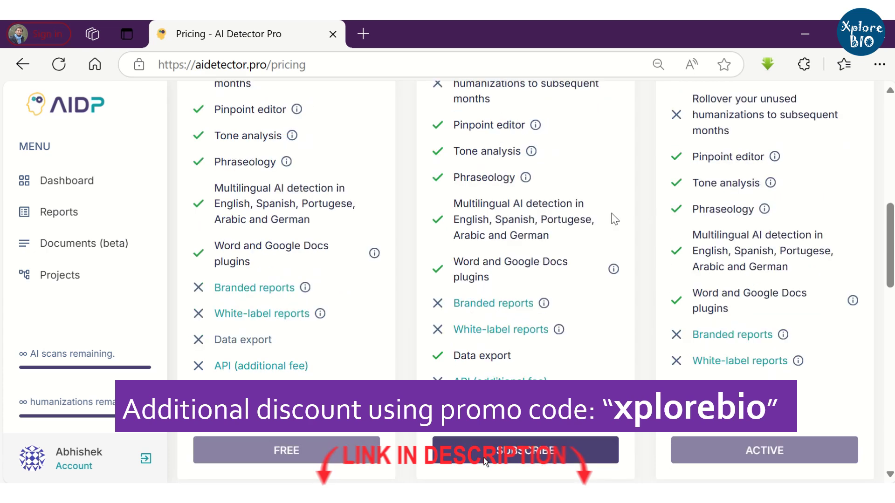
{"action": "scroll", "coordinate": [606, 225], "scroll_direction": "up", "scroll_amount": 8}
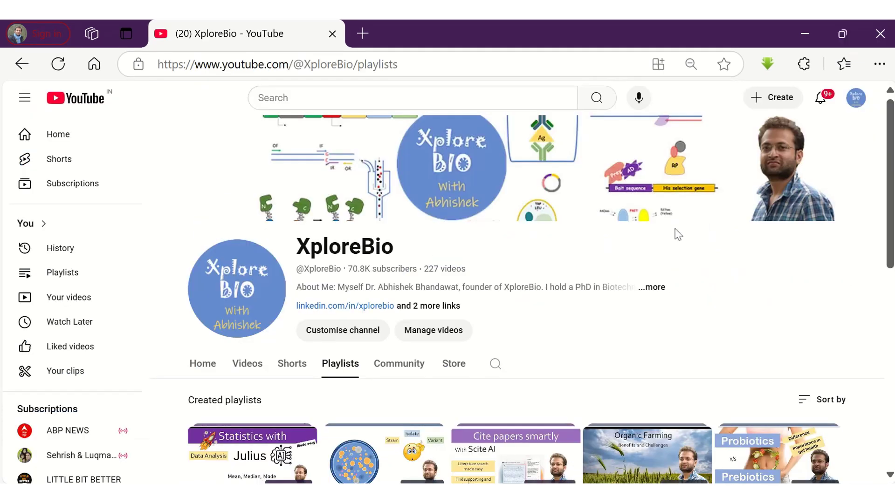
Open the channel's 'AI tools' playlist and scroll through its 29 videos
{"action": "scroll", "coordinate": [671, 235], "scroll_direction": "down", "scroll_amount": 5}
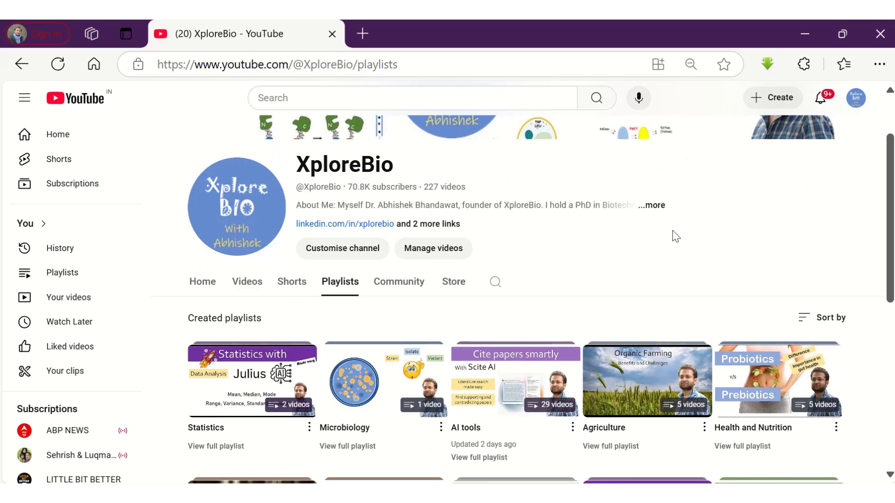
{"action": "scroll", "coordinate": [671, 238], "scroll_direction": "down", "scroll_amount": 5}
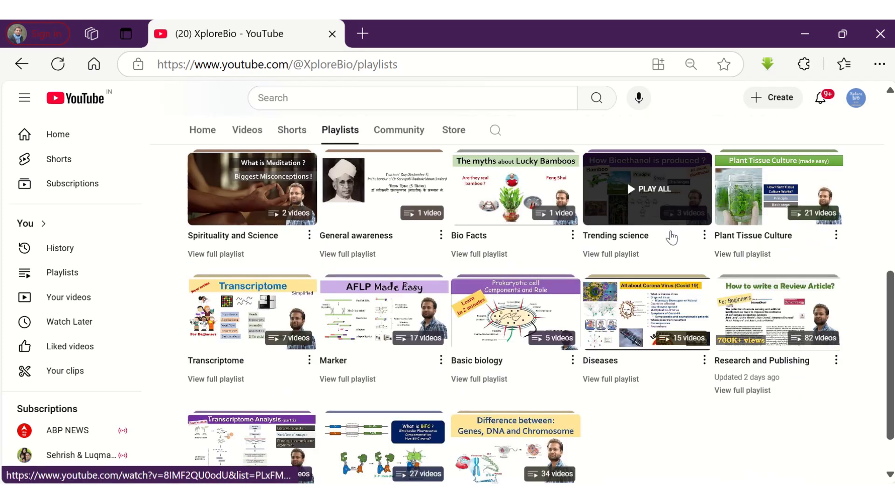
{"action": "mouse_move", "coordinate": [664, 237]}
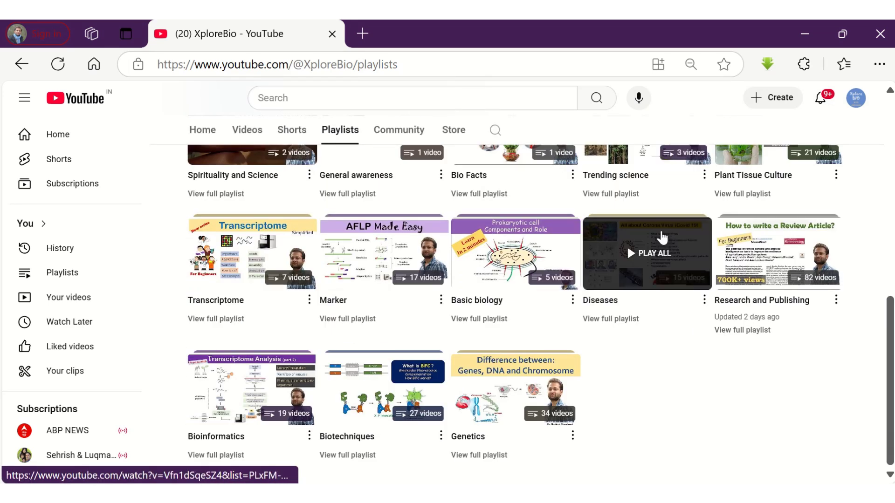
{"action": "left_click", "coordinate": [661, 237]}
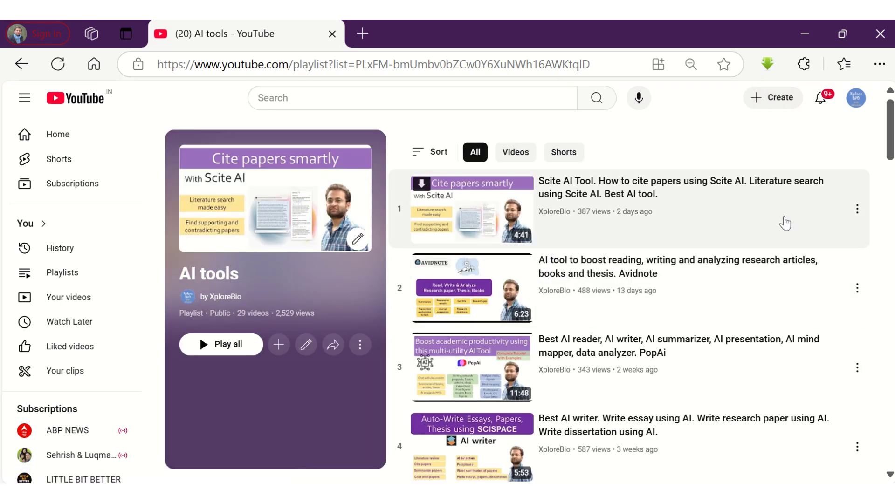
{"action": "scroll", "coordinate": [784, 224], "scroll_direction": "down", "scroll_amount": 12}
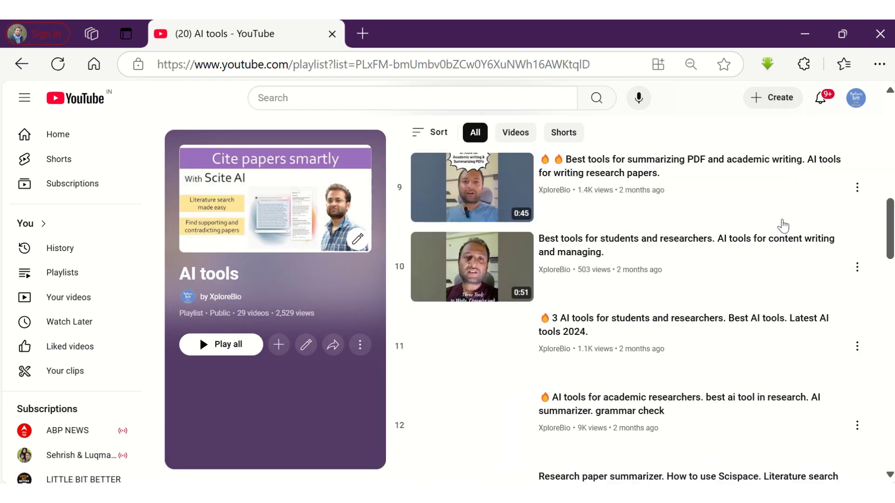
{"action": "scroll", "coordinate": [779, 228], "scroll_direction": "down", "scroll_amount": 8}
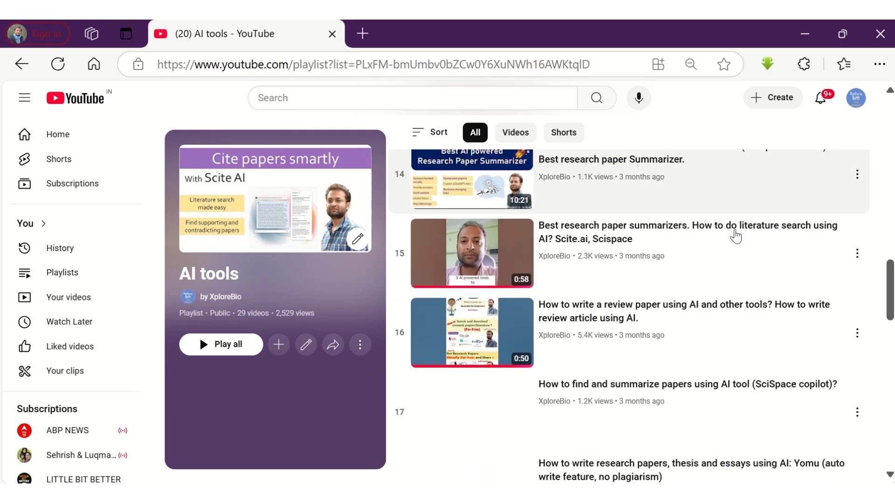